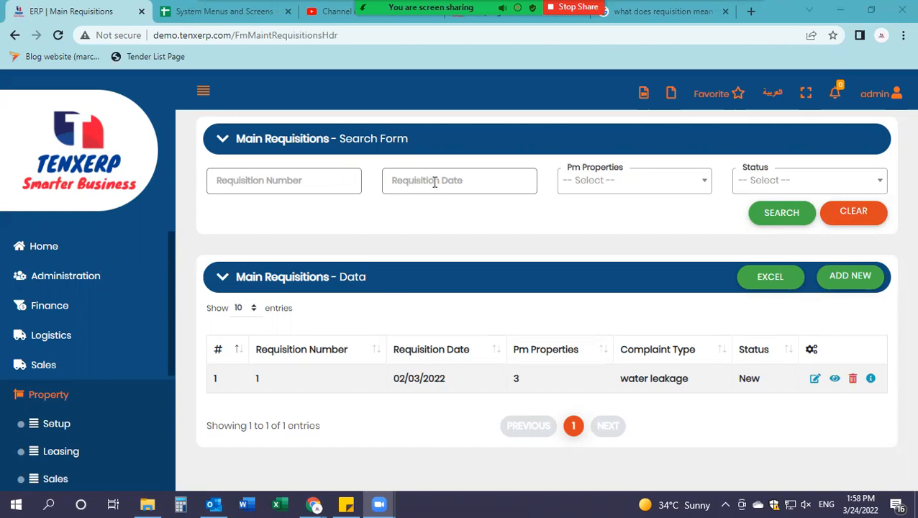
Step: Try the requisition date and status filters without applying any value
{"action": "left_click", "coordinate": [465, 181]}
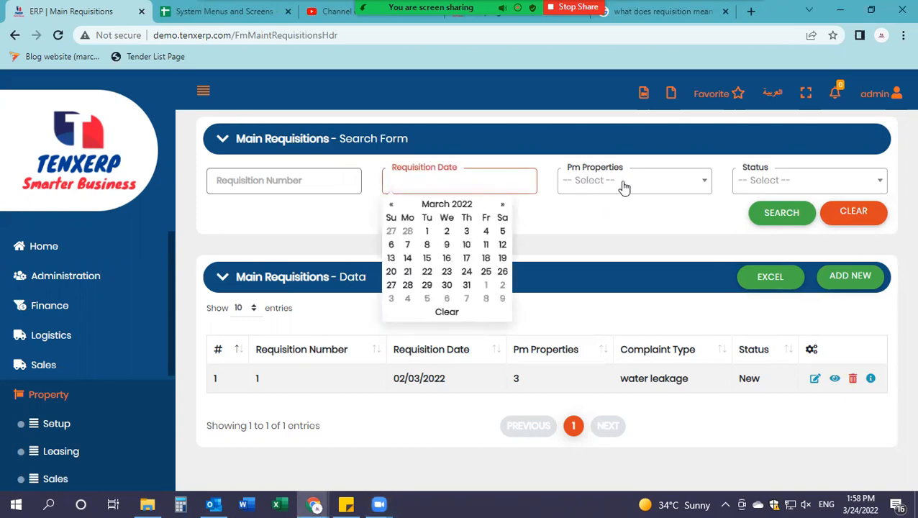
{"action": "left_click", "coordinate": [778, 189]}
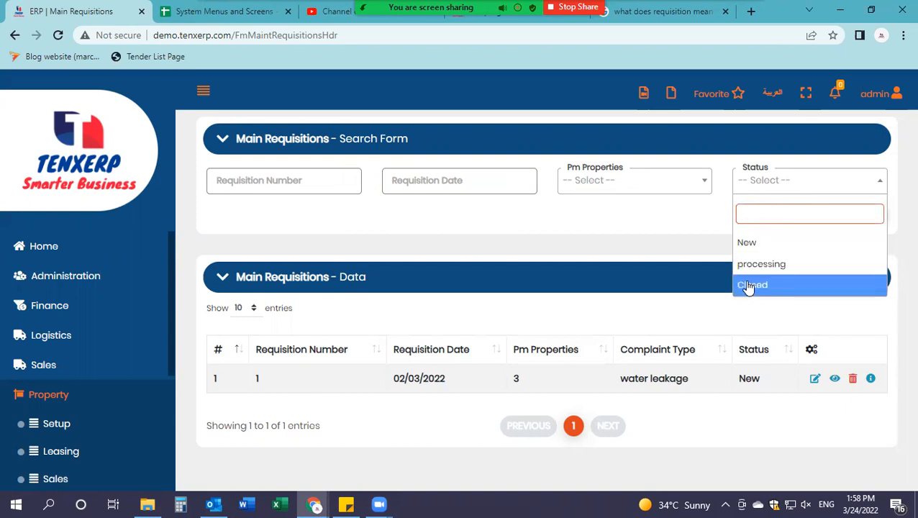
{"action": "left_click", "coordinate": [591, 225]}
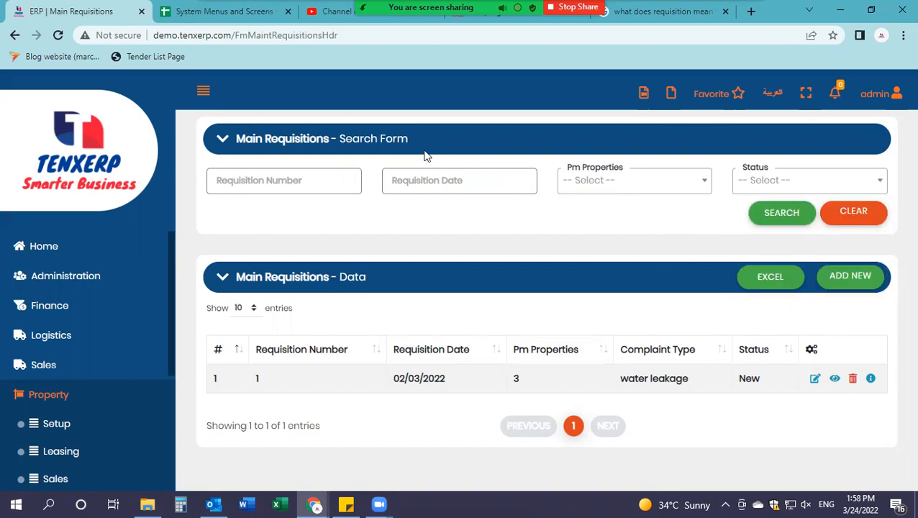
Step: Highlight 'Data' in the panel title, then open a blank requisition form with ADD NEW
{"action": "left_click_drag", "start_coordinate": [352, 282], "coordinate": [337, 280]}
{"action": "left_click", "coordinate": [380, 274]}
{"action": "left_click_drag", "start_coordinate": [370, 285], "coordinate": [339, 279]}
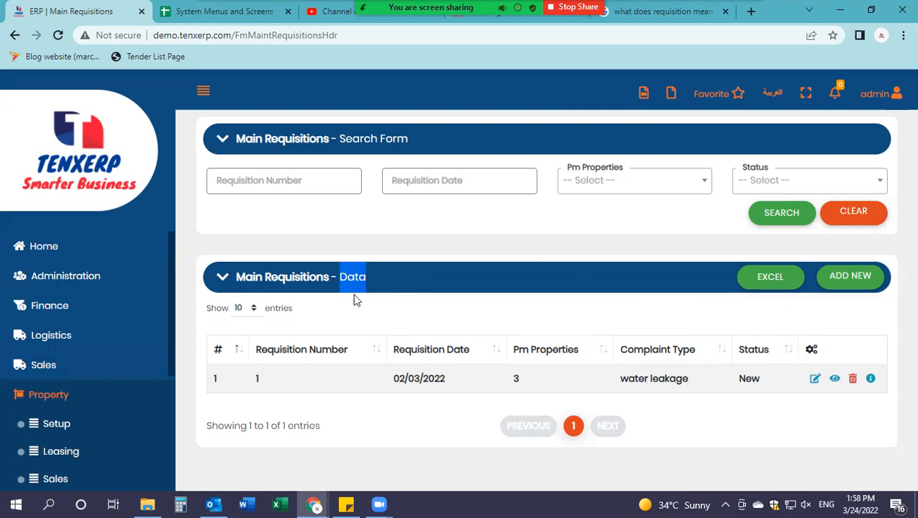
{"action": "left_click", "coordinate": [851, 281]}
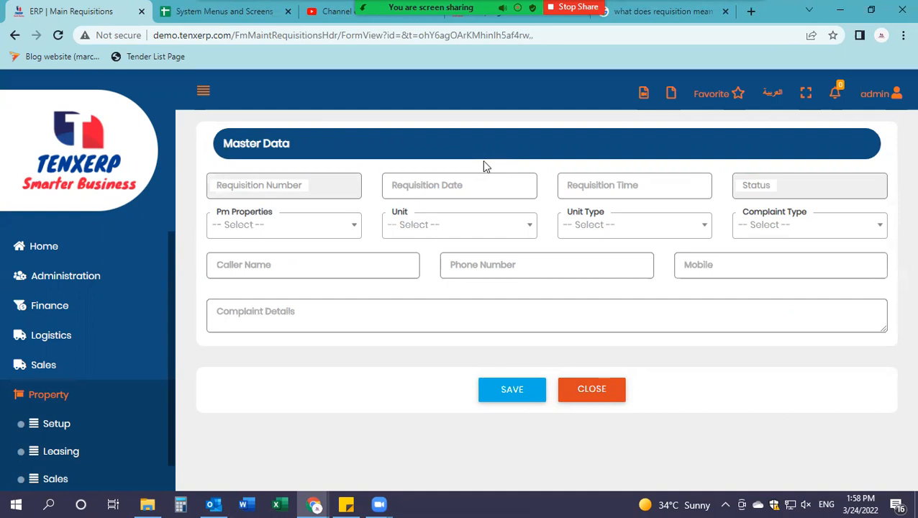
Step: Enter 04/03/2022 as Requisition Date and pick 11:00 on the Requisition Time clock
{"action": "left_click", "coordinate": [436, 183]}
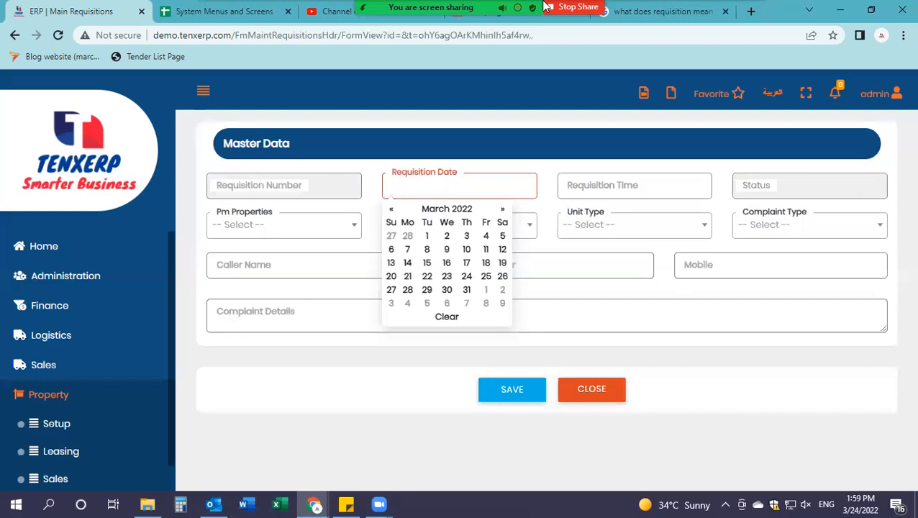
{"action": "type", "text": "04/0"}
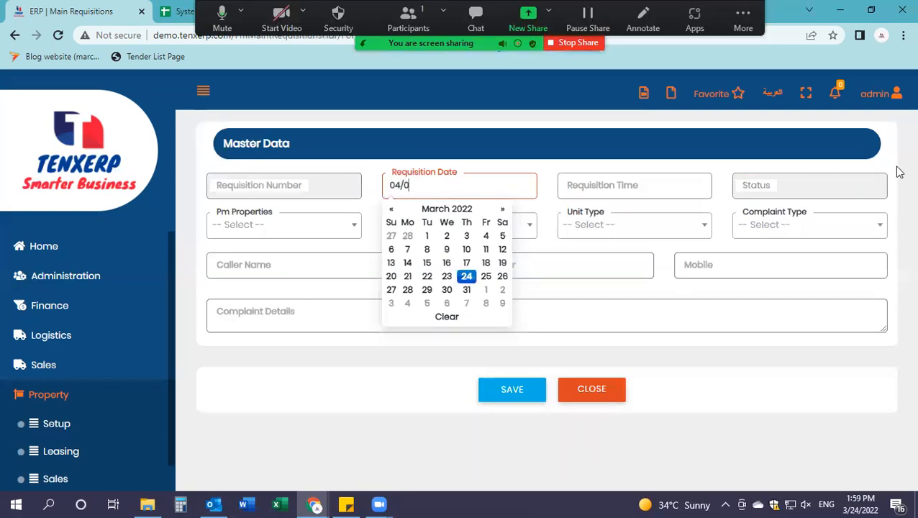
{"action": "type", "text": "3/2022"}
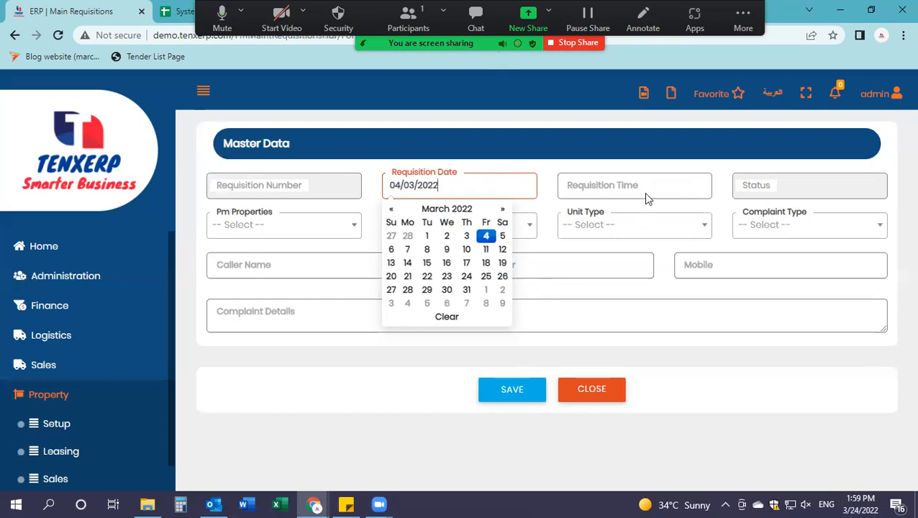
{"action": "left_click", "coordinate": [617, 177]}
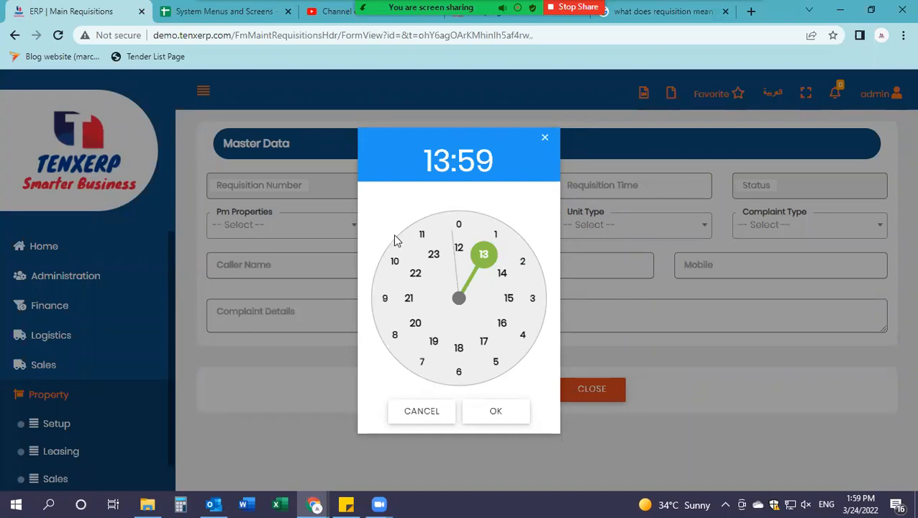
{"action": "left_click", "coordinate": [415, 240]}
{"action": "left_click", "coordinate": [512, 420]}
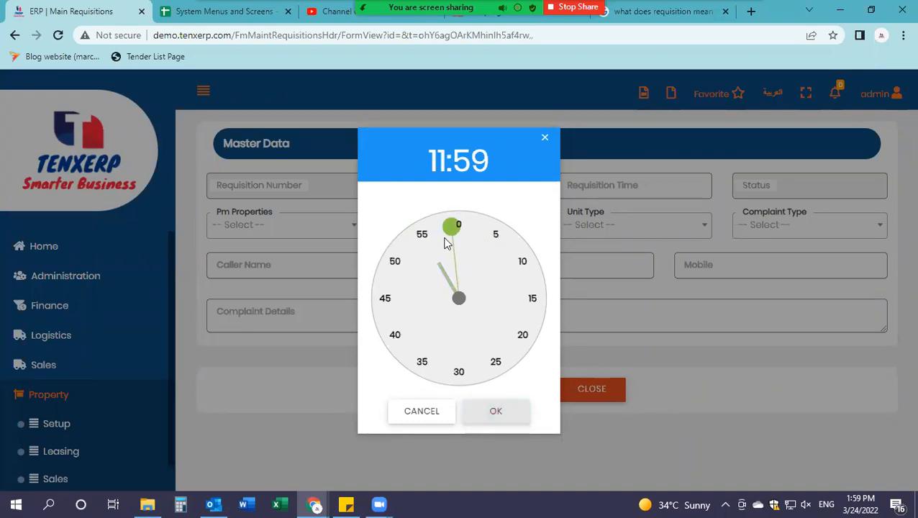
{"action": "left_click", "coordinate": [464, 227]}
{"action": "left_click", "coordinate": [459, 228]}
{"action": "left_click", "coordinate": [492, 421]}
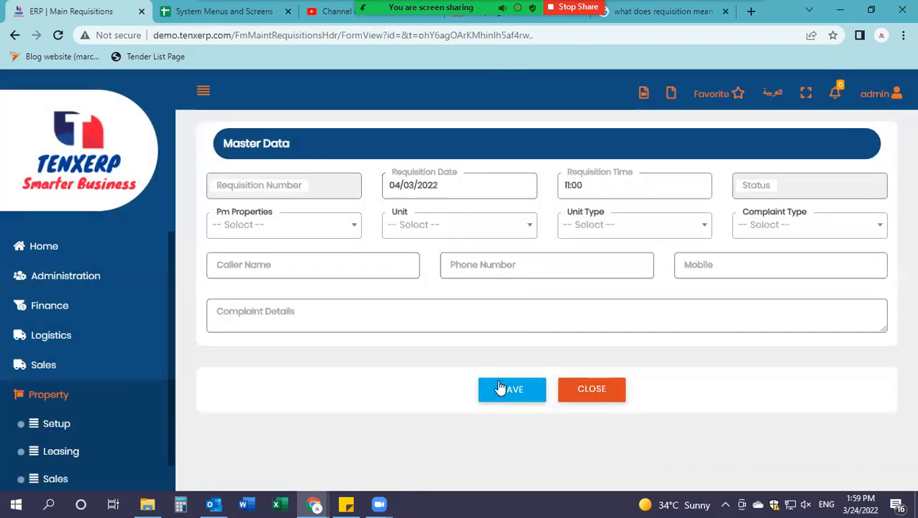
{"action": "left_click", "coordinate": [304, 238]}
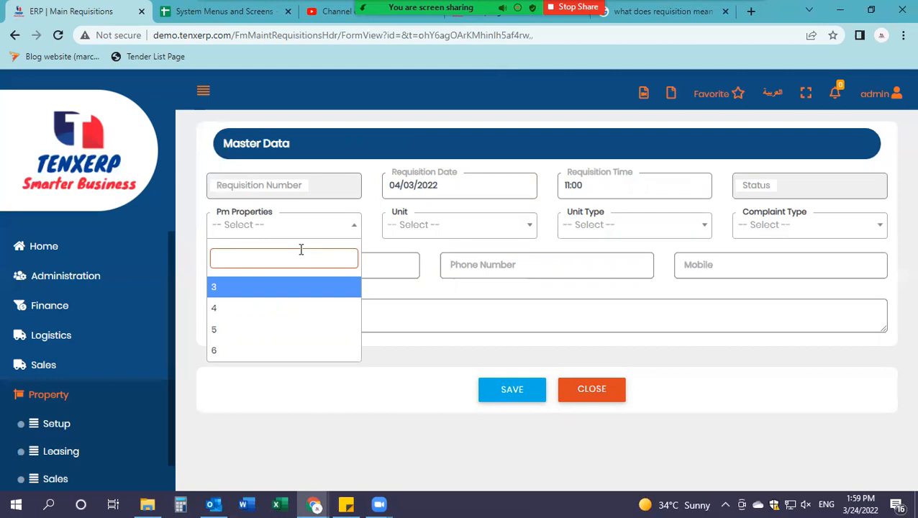
Step: Set Pm Properties to 3, correcting it from 4, and Unit to 1101
{"action": "left_click", "coordinate": [280, 302]}
{"action": "left_click", "coordinate": [227, 228]}
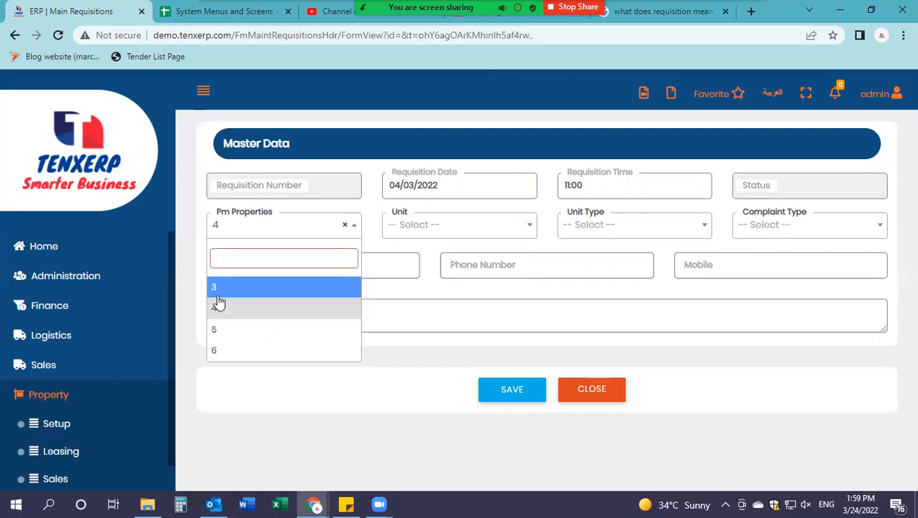
{"action": "left_click", "coordinate": [217, 287]}
{"action": "left_click", "coordinate": [412, 223]}
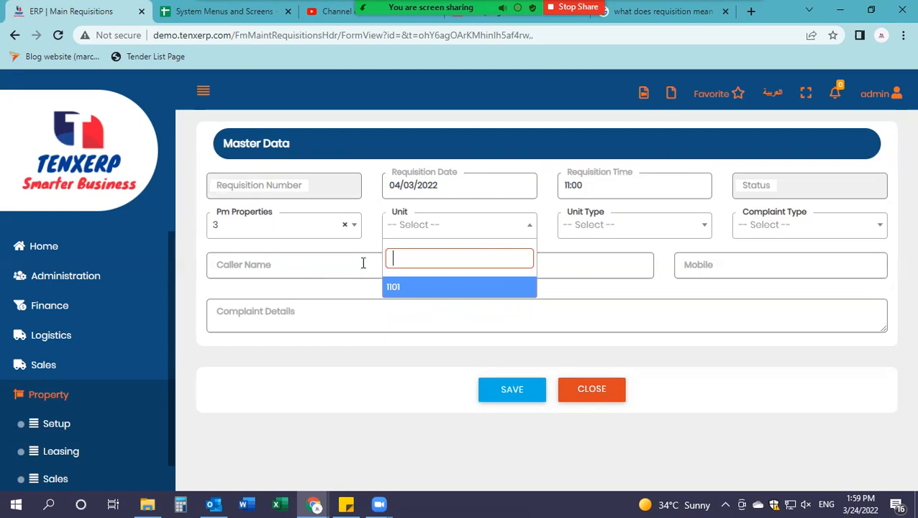
{"action": "left_click", "coordinate": [389, 289]}
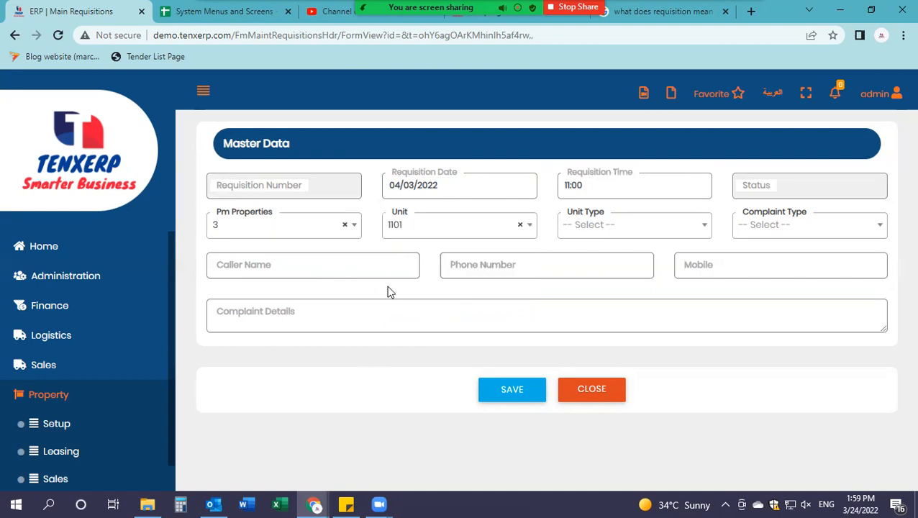
Step: Set Unit Type to Apartment and Complaint Type to Water cut
{"action": "left_click", "coordinate": [634, 231]}
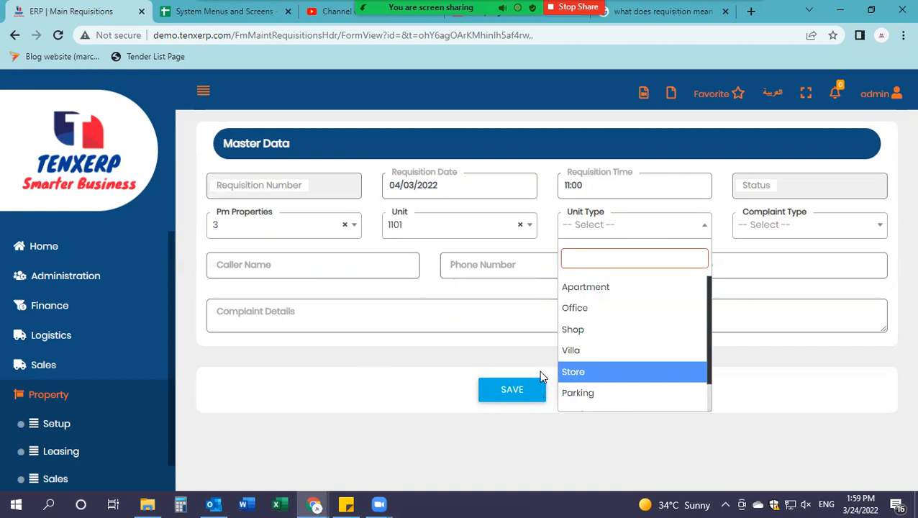
{"action": "left_click", "coordinate": [594, 289]}
{"action": "left_click", "coordinate": [752, 229]}
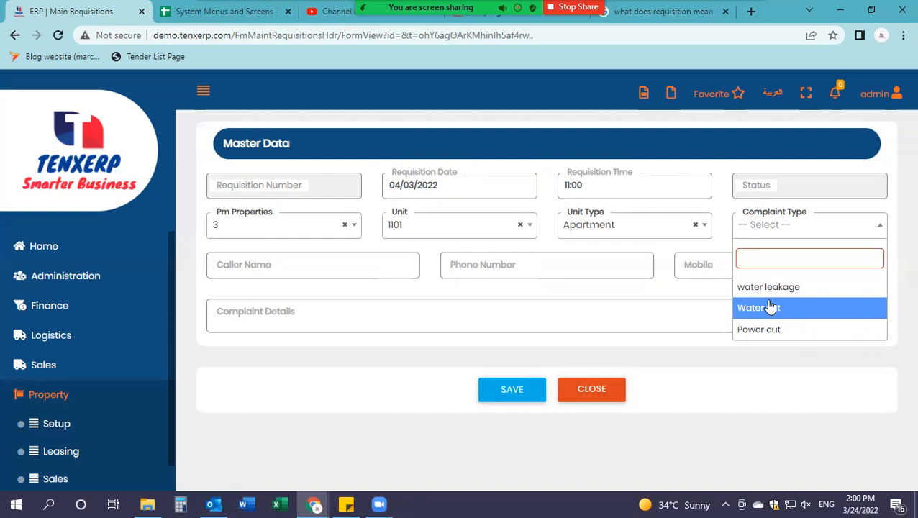
{"action": "left_click", "coordinate": [767, 307]}
{"action": "left_click", "coordinate": [347, 268]}
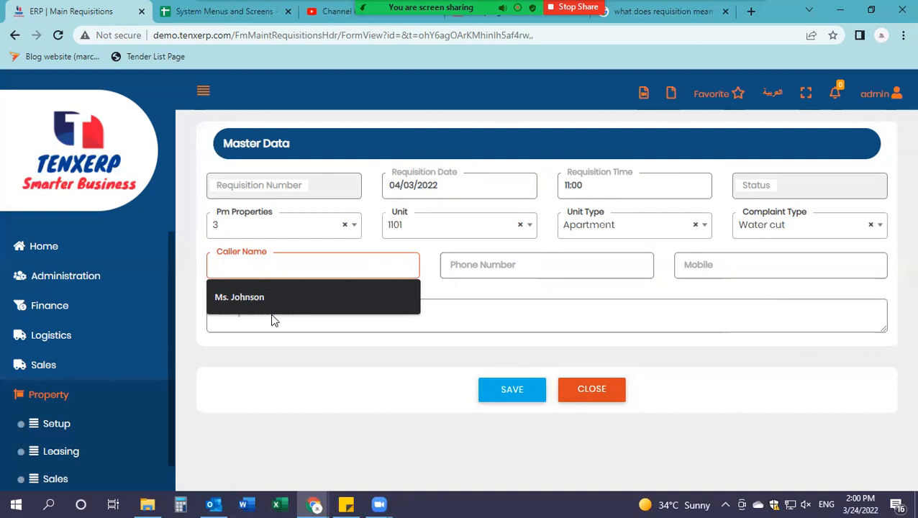
Step: Enter the caller's name, fixing its misspelled ending
{"action": "type", "text": "Ms. Robison"}
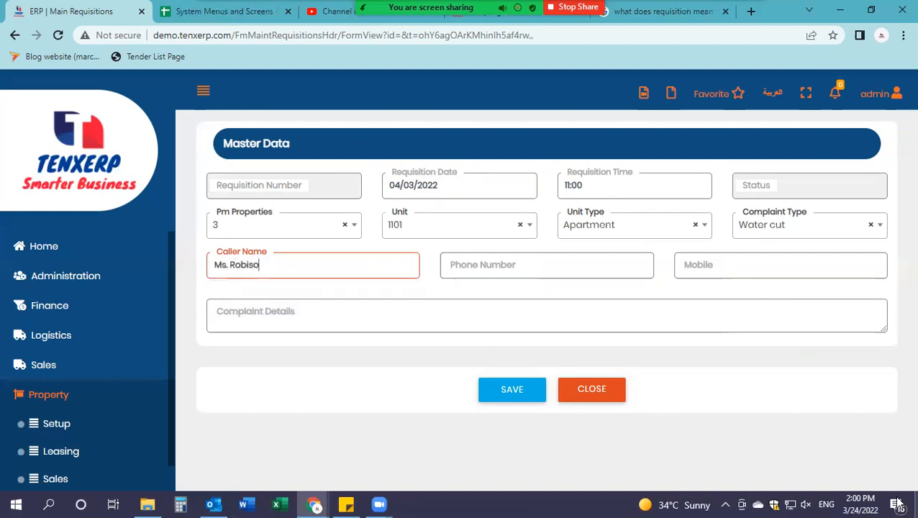
{"action": "key", "text": "BackSpace"}
{"action": "key", "text": "BackSpace"}
{"action": "key", "text": "BackSpace"}
{"action": "type", "text": "nson"}
Step: Fill in the caller's phone number and mobile number
{"action": "left_click", "coordinate": [553, 273]}
{"action": "type", "text": "("}
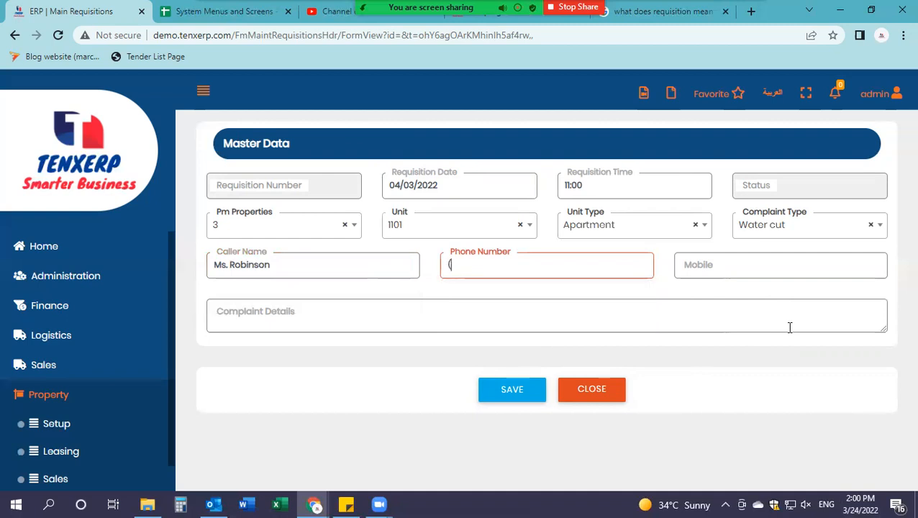
{"action": "type", "text": "04)-572198"}
{"action": "left_click", "coordinate": [705, 259]}
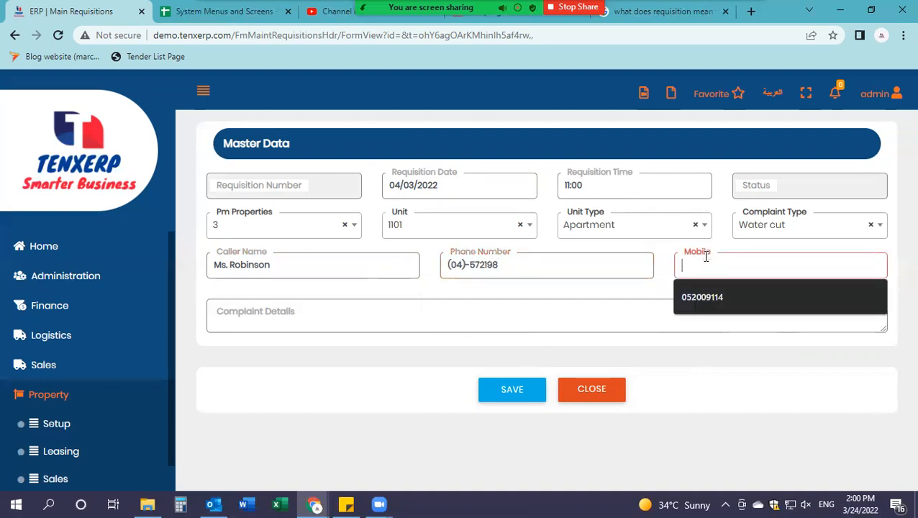
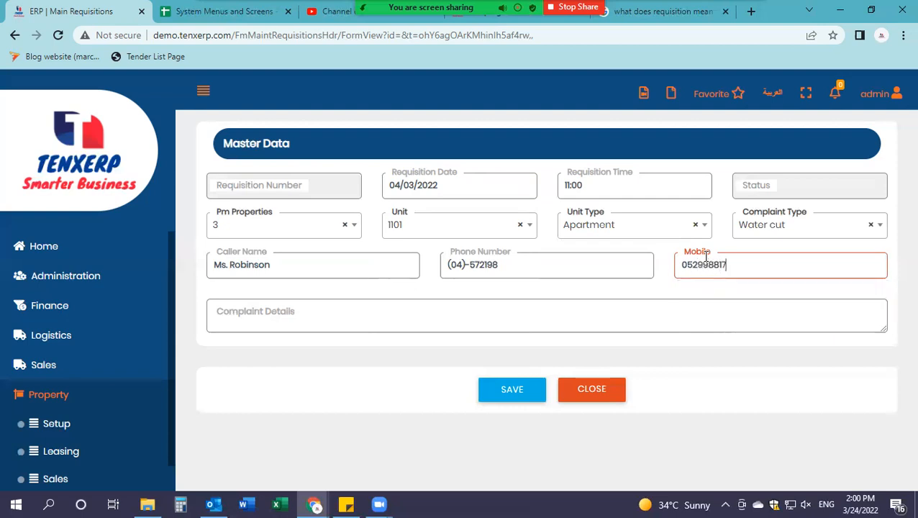
{"action": "left_click", "coordinate": [307, 314]}
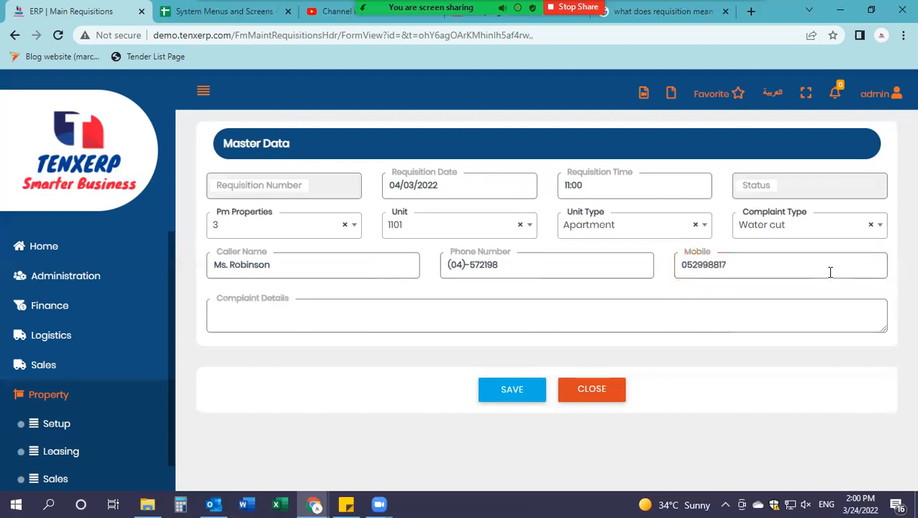
Step: Write that the customer reported a sudden water cut in her flat, then save the requisition
{"action": "type", "text": "C"}
{"action": "type", "text": "ustomer ho"}
{"action": "type", "text": "called abd"}
{"action": "key", "text": "BackSpace"}
{"action": "key", "text": "BackSpace"}
{"action": "key", "text": "BackSpace"}
{"action": "type", "text": "nd"}
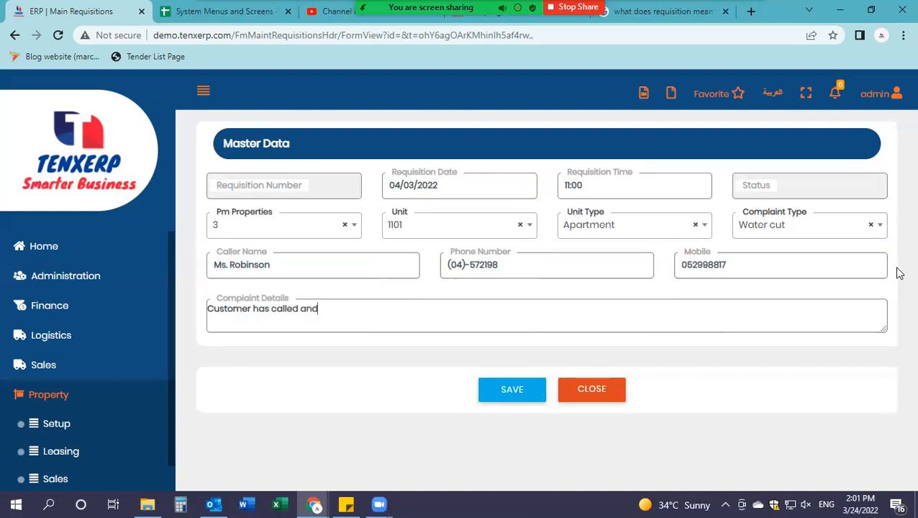
{"action": "type", "text": " reported about a sud"}
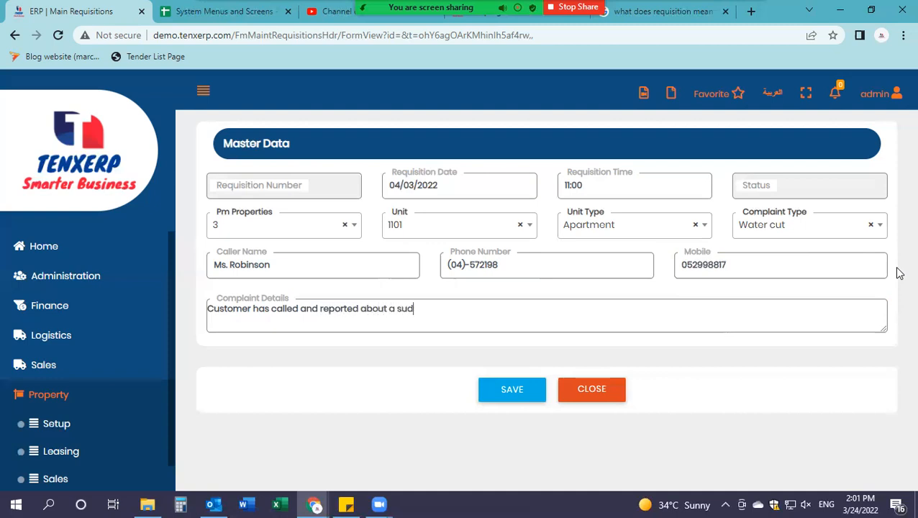
{"action": "type", "text": "den water cut in her flat"}
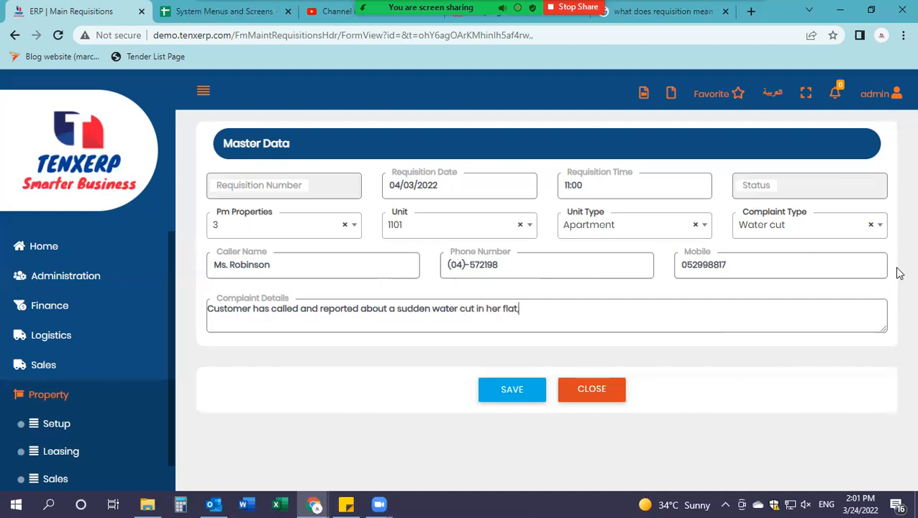
{"action": "type", "text": "."}
{"action": "left_click", "coordinate": [497, 395]}
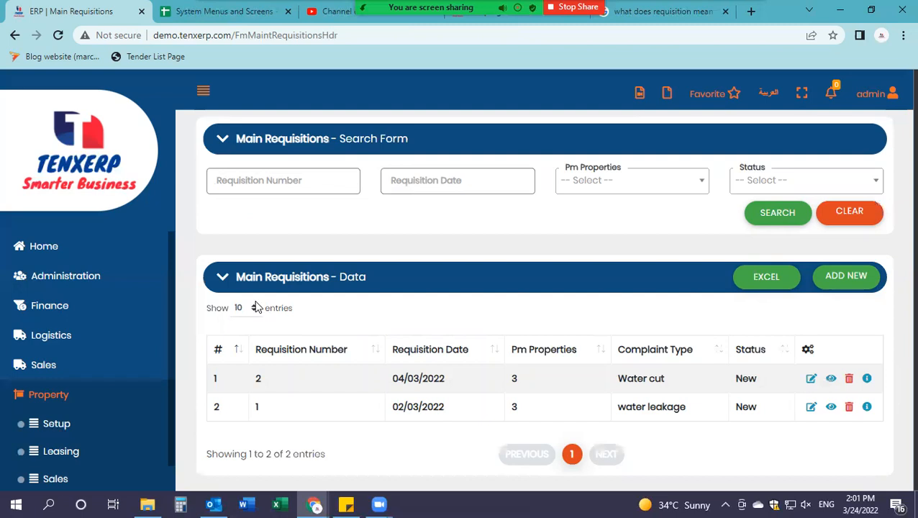
Step: Scroll the sidebar down to the Maintenance items while the requisitions list reloads
{"action": "scroll", "coordinate": [71, 356], "scroll_direction": "down", "scroll_amount": 2}
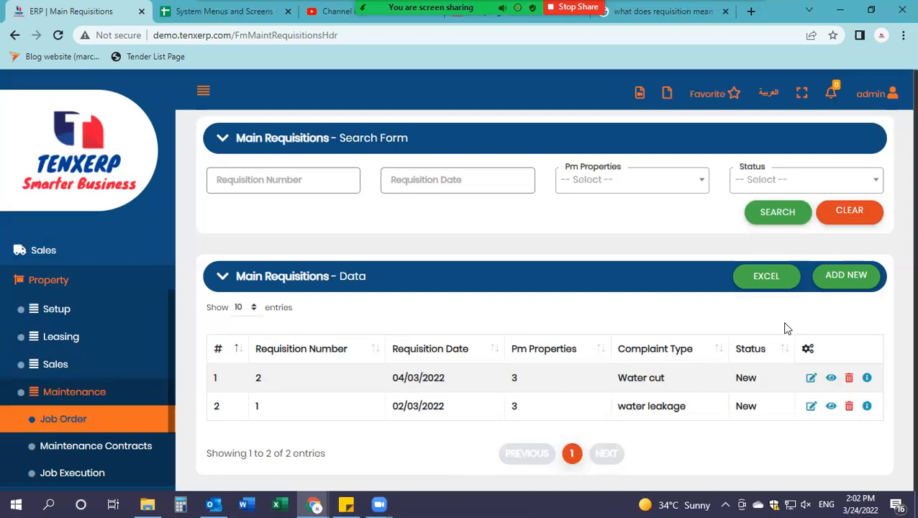
{"action": "left_click", "coordinate": [867, 379]}
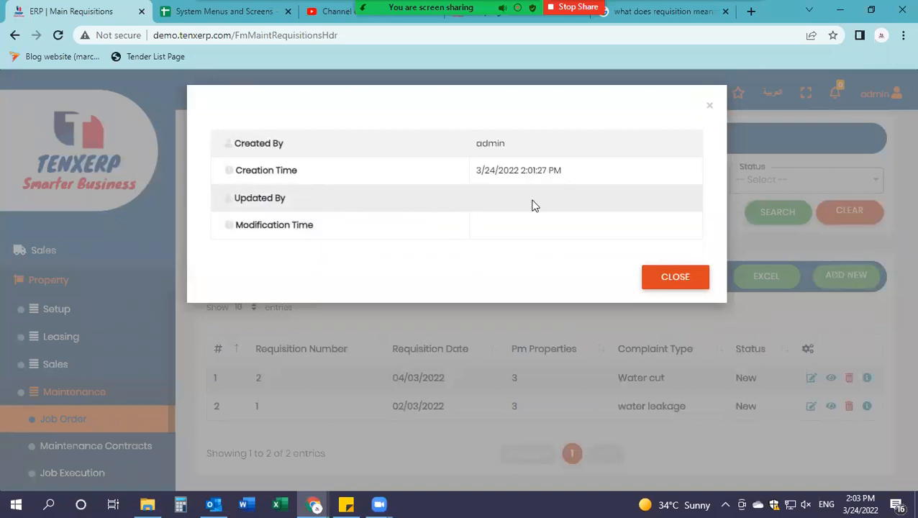
{"action": "left_click", "coordinate": [675, 282]}
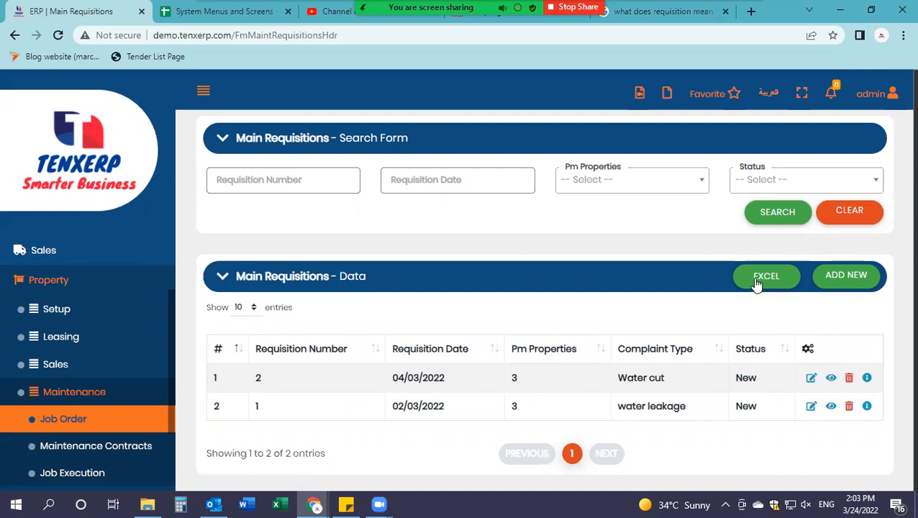
Step: Export the requisitions table with EXCEL and open the downloaded .xlsx file
{"action": "left_click", "coordinate": [756, 284]}
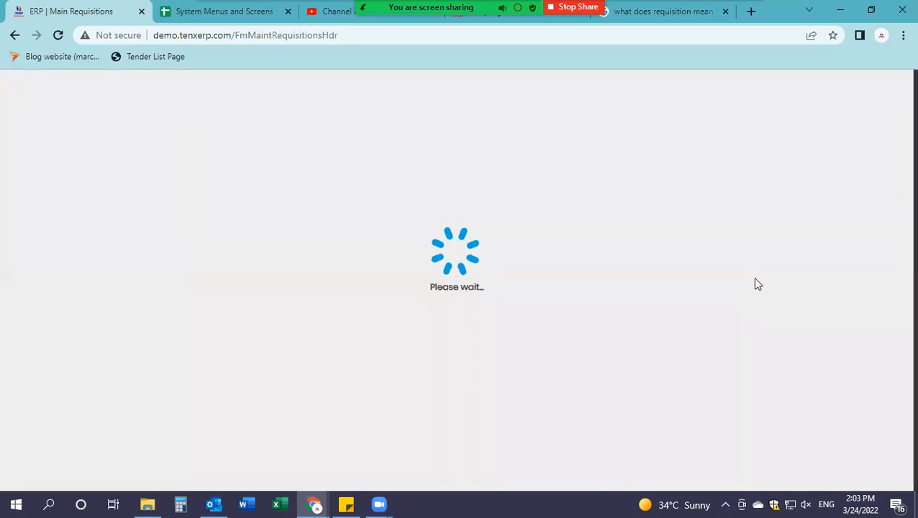
{"action": "left_click", "coordinate": [61, 475]}
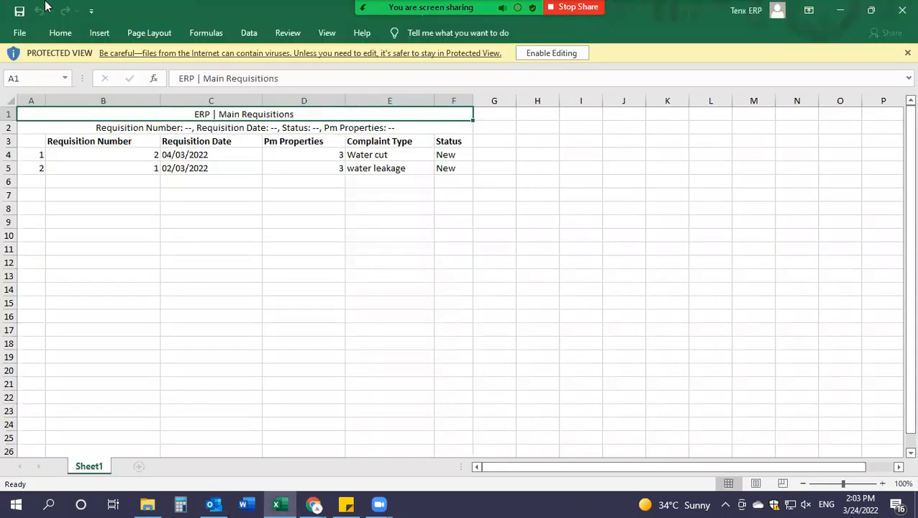
Step: Review the Requisition Number, Date, Pm Properties, Complaint Type and Status headers, then close the workbook
{"action": "left_click", "coordinate": [223, 182]}
{"action": "left_click", "coordinate": [223, 197]}
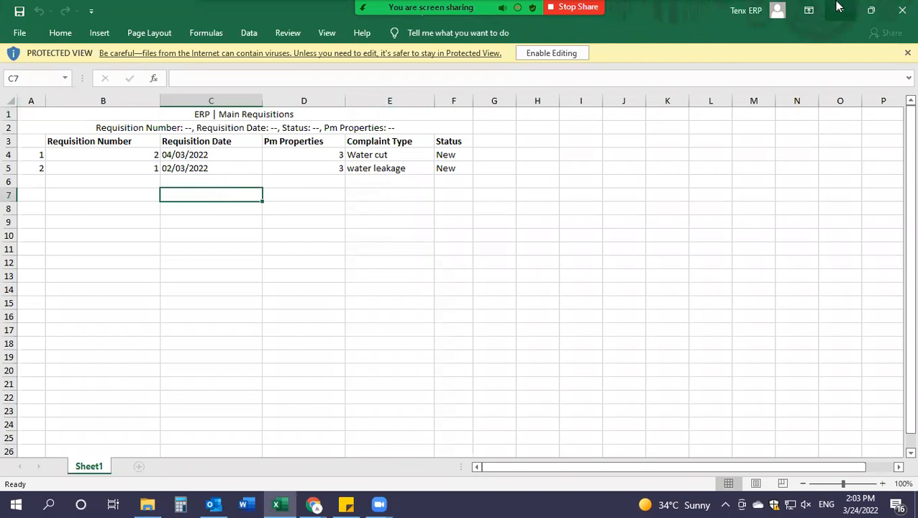
{"action": "left_click", "coordinate": [87, 143]}
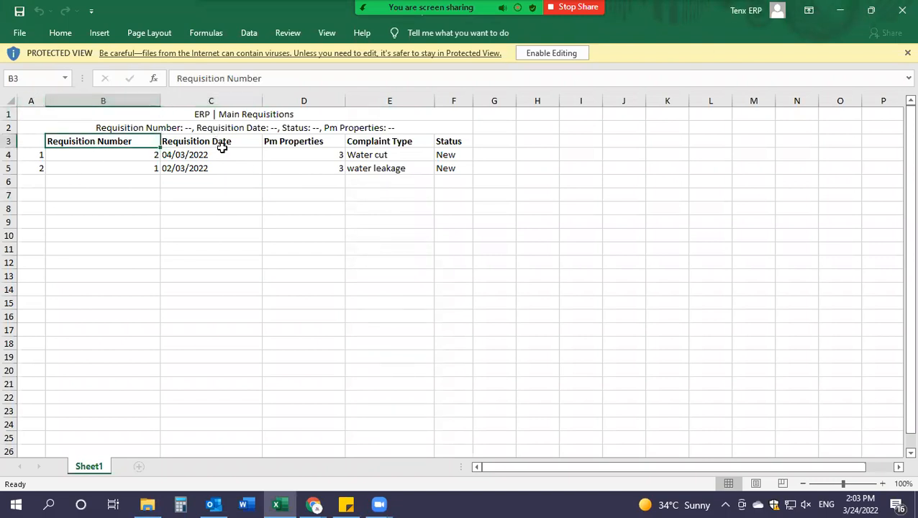
{"action": "left_click", "coordinate": [249, 144]}
{"action": "left_click", "coordinate": [299, 141]}
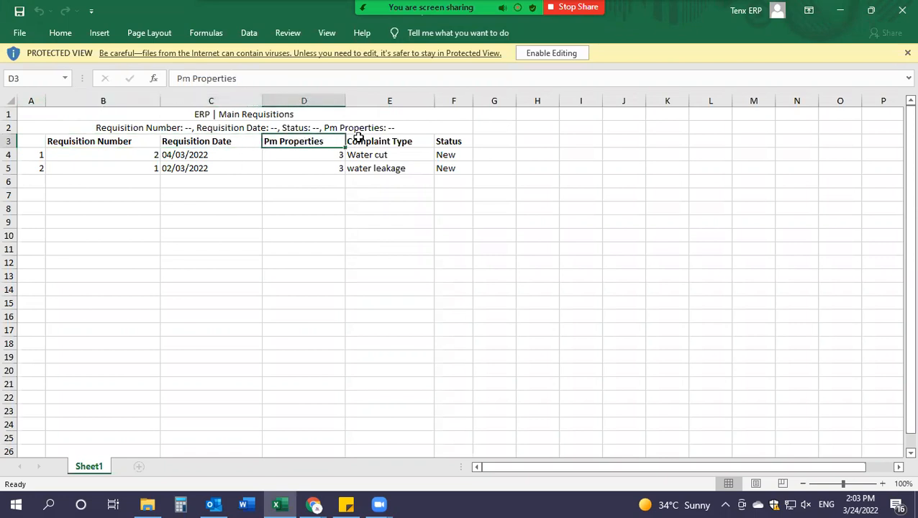
{"action": "left_click", "coordinate": [419, 142]}
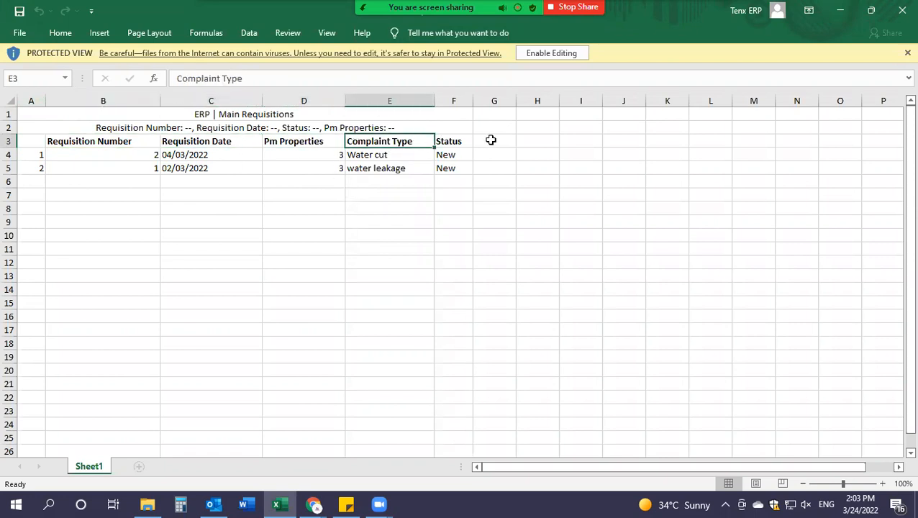
{"action": "left_click", "coordinate": [451, 141]}
{"action": "left_click", "coordinate": [902, 10]}
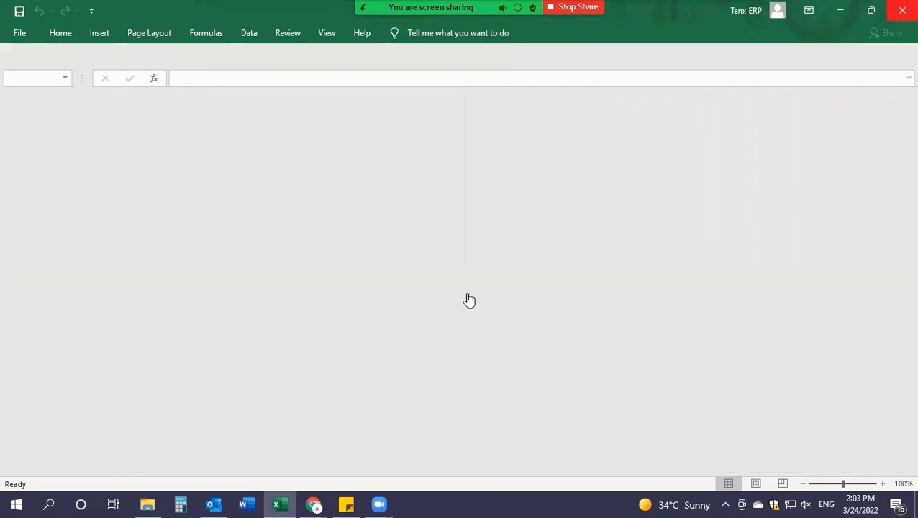